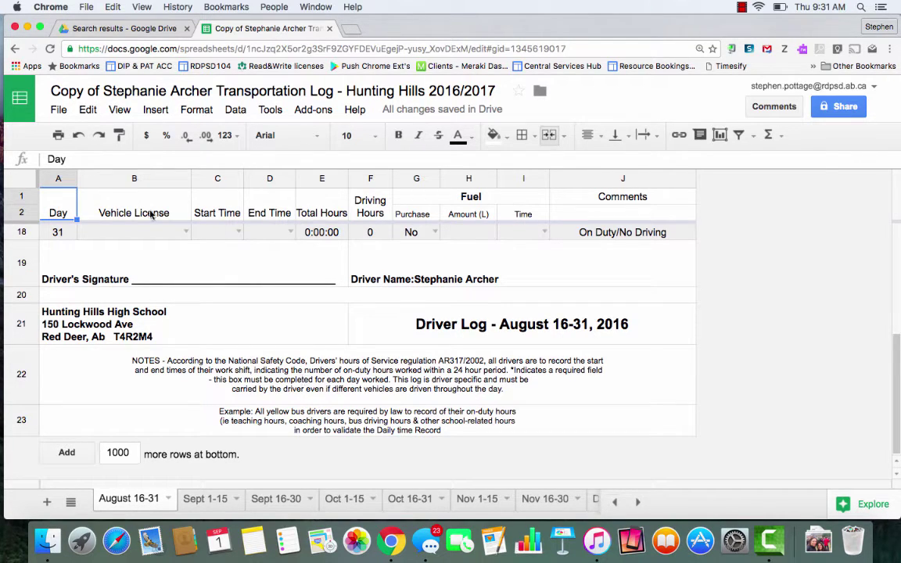
# - Insert a new blank drawing and set its line tool to Scribble
pyautogui.click(151, 113)
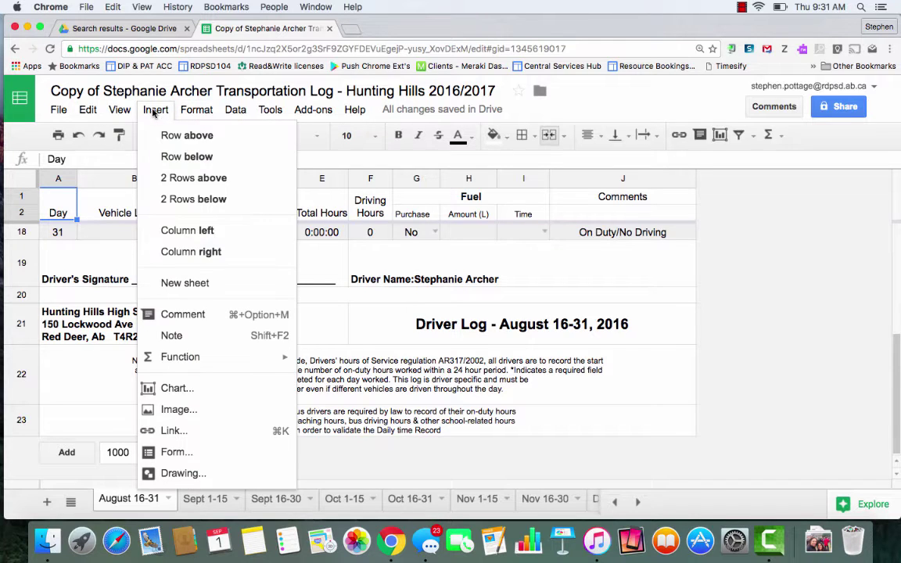
pyautogui.click(183, 473)
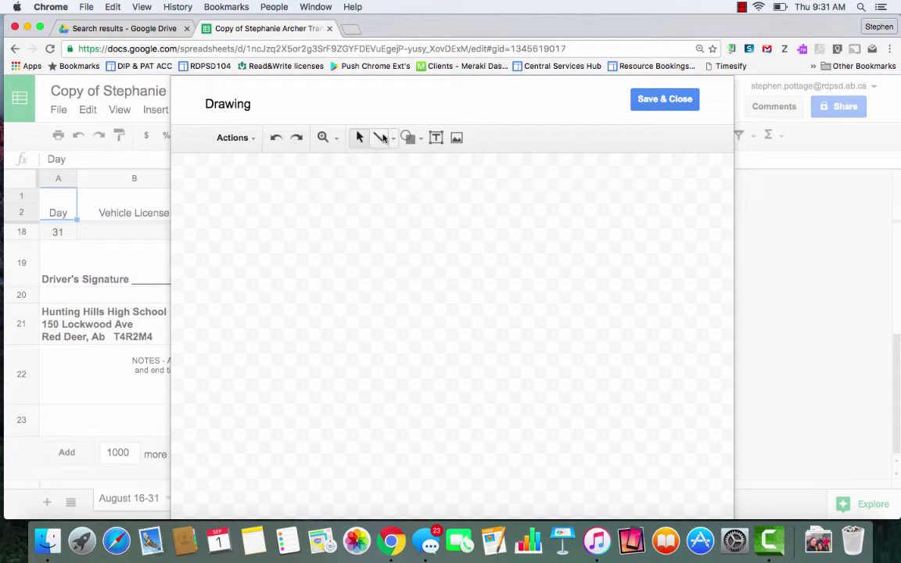
pyautogui.click(379, 138)
pyautogui.click(391, 138)
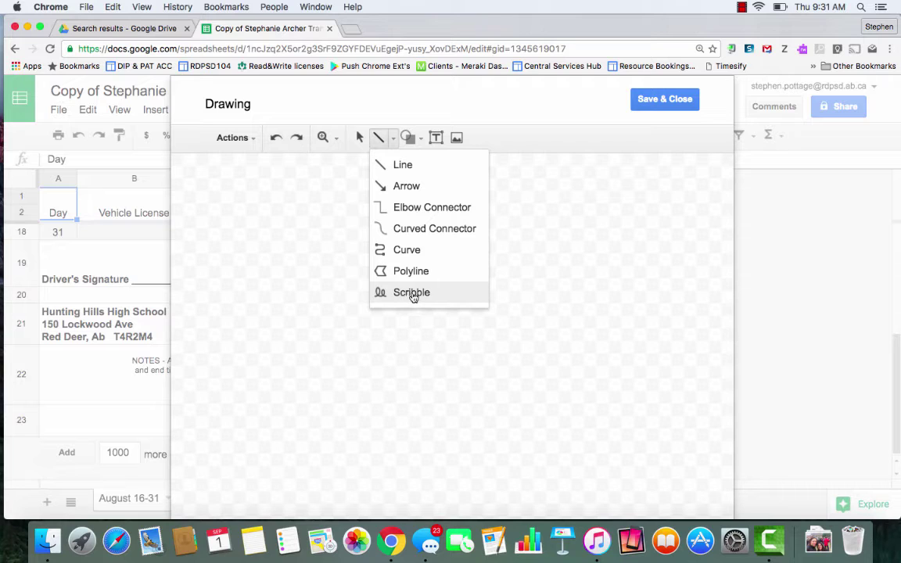
pyautogui.click(412, 293)
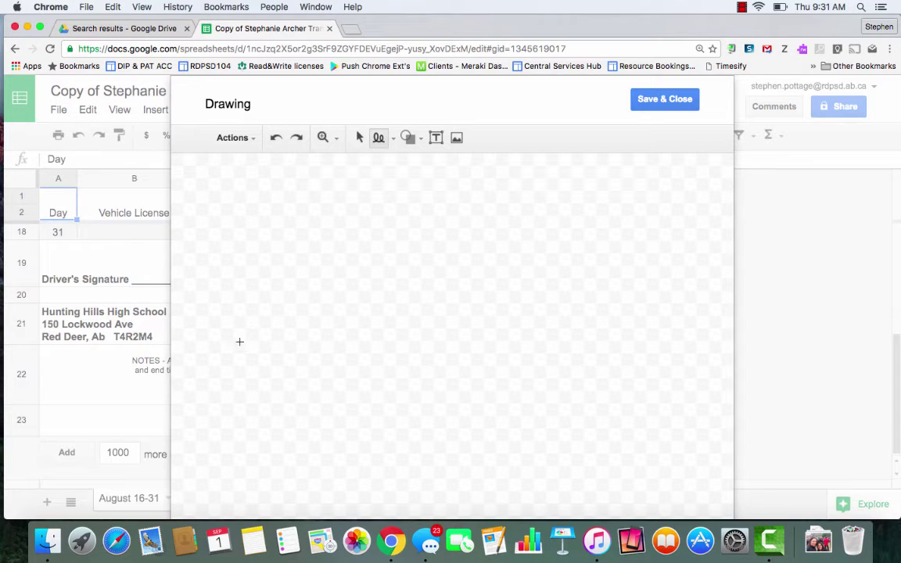
# - Scribble the first name 'Stephen' in cursive, crossing its t
pyautogui.moveTo(228, 321); pyautogui.dragTo(243, 315)
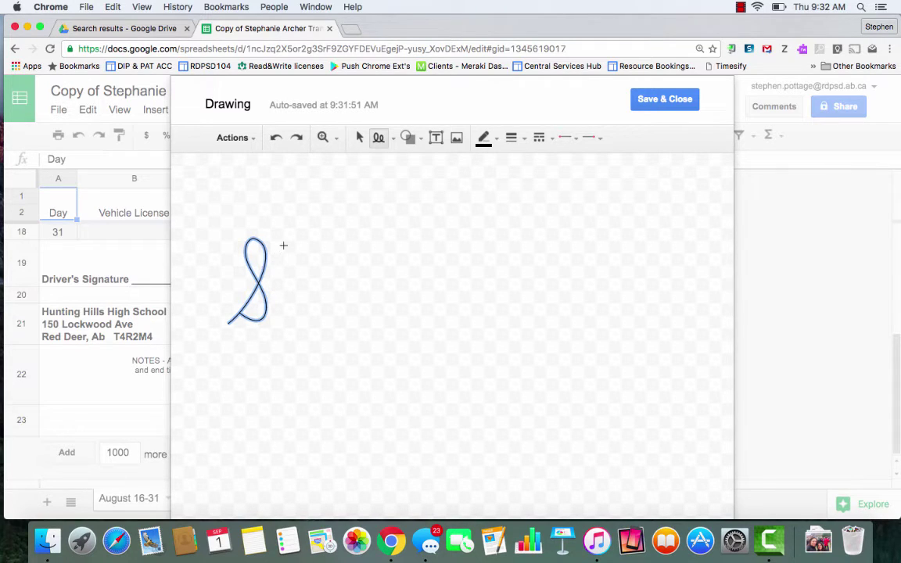
pyautogui.moveTo(282, 244)
pyautogui.mouseDown()
pyautogui.moveTo(293, 302)
pyautogui.moveTo(331, 275)
pyautogui.moveTo(385, 309)
pyautogui.moveTo(395, 297)
pyautogui.mouseUp()
pyautogui.moveTo(268, 267); pyautogui.dragTo(311, 273)
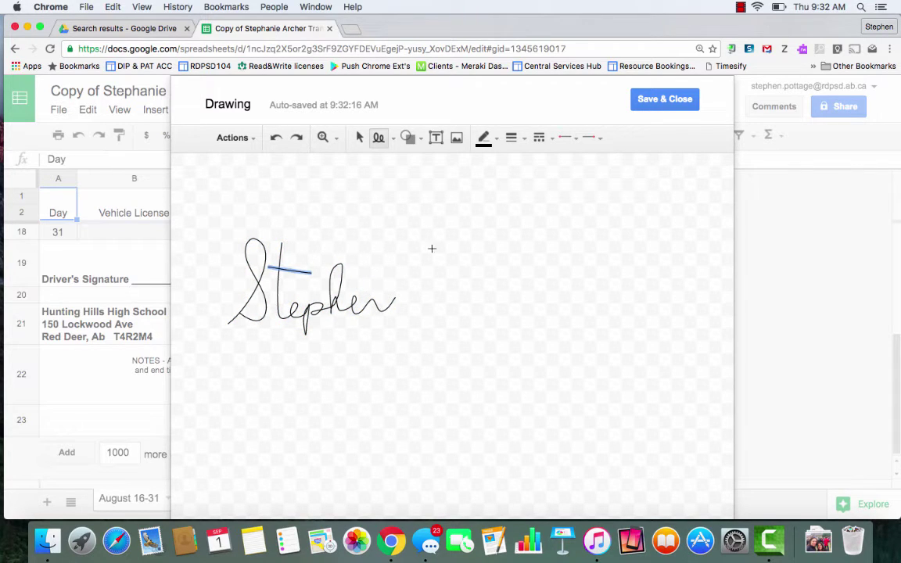
# - Write 'Pottage' in cursive, redoing one bad stroke, then return to the Select tool
pyautogui.moveTo(423, 242); pyautogui.dragTo(420, 320)
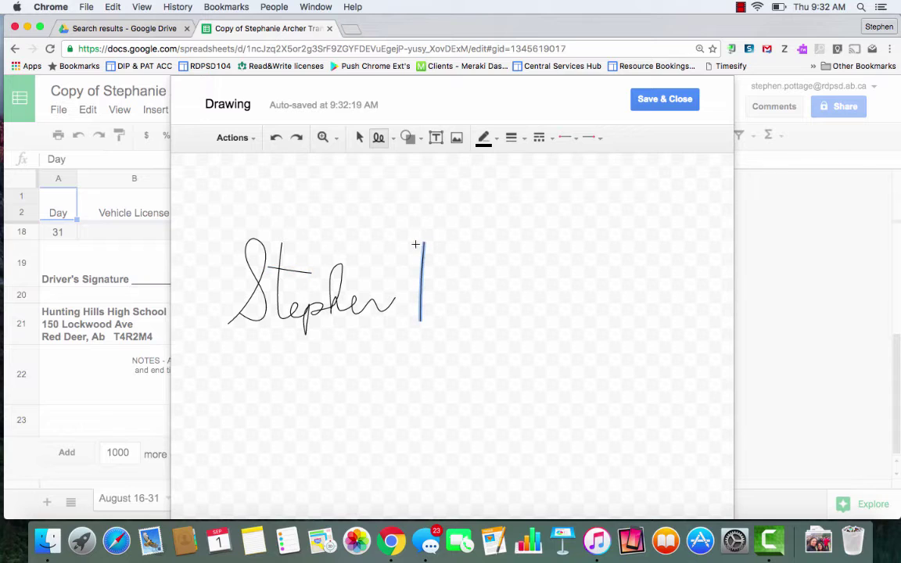
pyautogui.moveTo(415, 245)
pyautogui.mouseDown()
pyautogui.moveTo(446, 298)
pyautogui.moveTo(527, 296)
pyautogui.moveTo(537, 309)
pyautogui.moveTo(538, 288)
pyautogui.moveTo(562, 291)
pyautogui.mouseUp()
pyautogui.press('super+z')
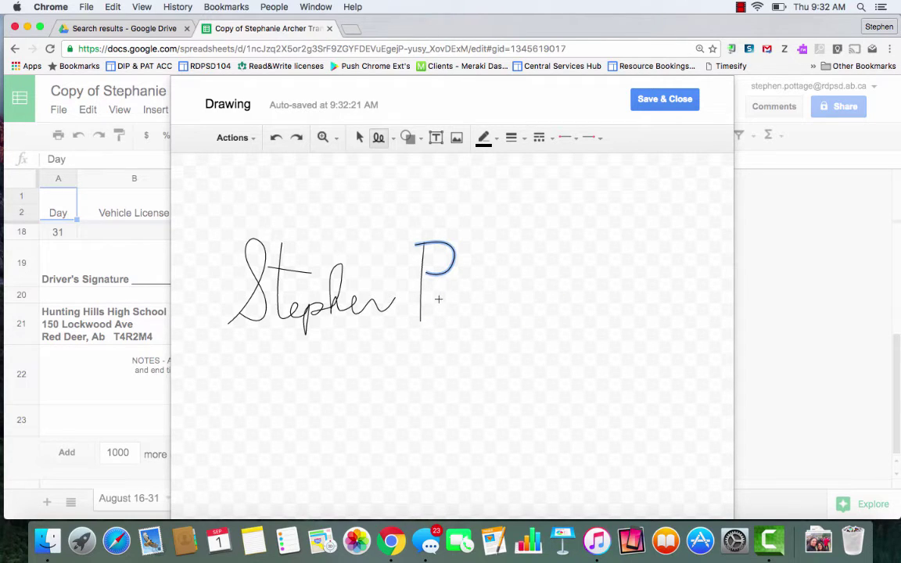
pyautogui.moveTo(438, 299)
pyautogui.mouseDown()
pyautogui.moveTo(455, 290)
pyautogui.moveTo(466, 307)
pyautogui.moveTo(523, 291)
pyautogui.moveTo(510, 322)
pyautogui.moveTo(525, 301)
pyautogui.moveTo(554, 287)
pyautogui.mouseUp()
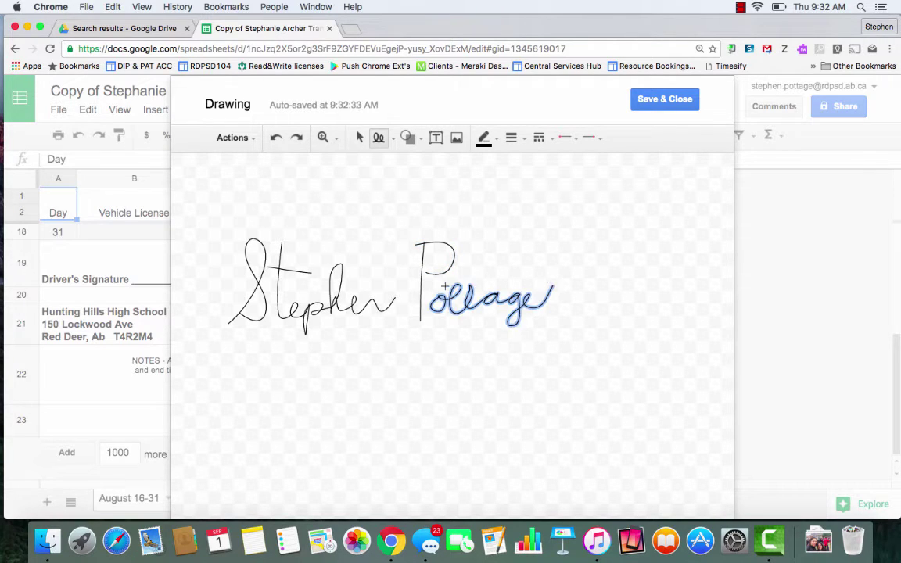
pyautogui.moveTo(445, 287); pyautogui.dragTo(487, 285)
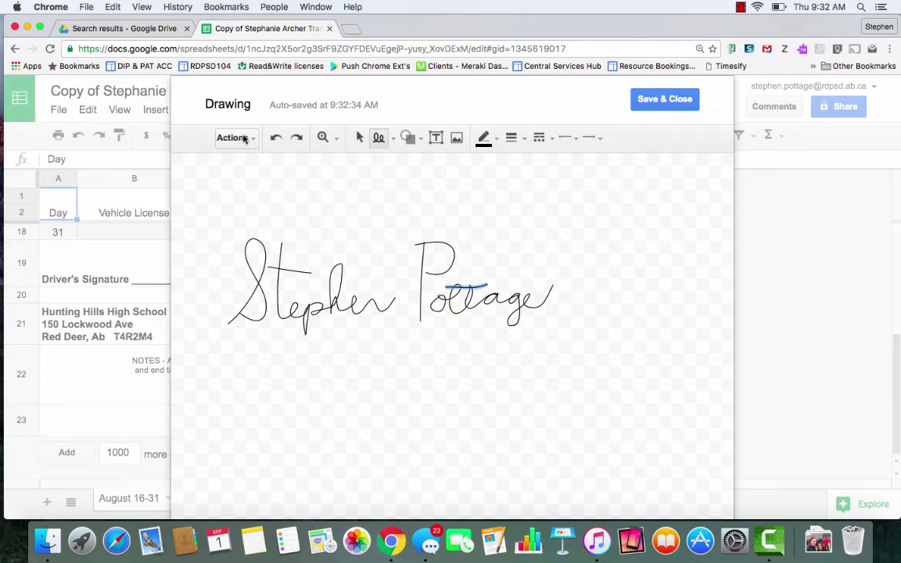
pyautogui.click(522, 389)
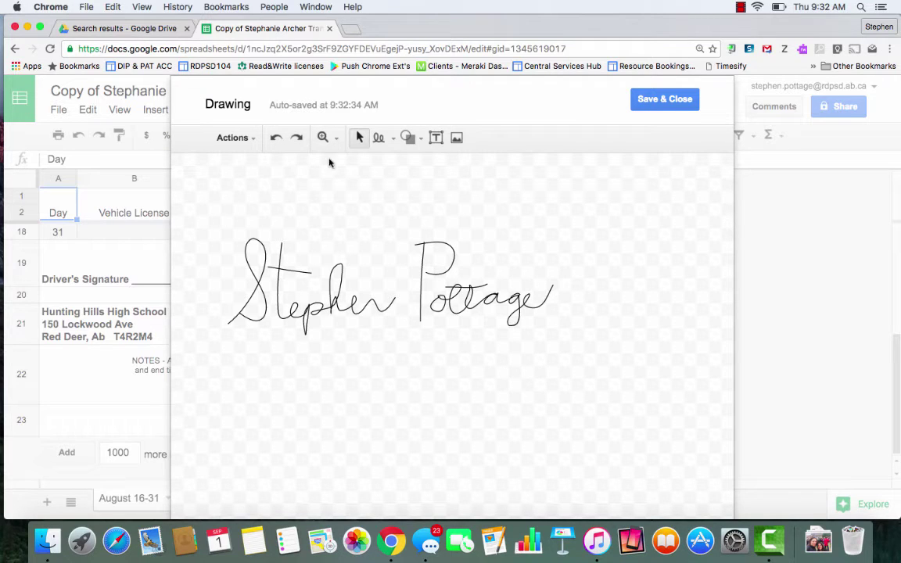
# - Select all signature strokes and give them a thicker line weight
pyautogui.moveTo(201, 207); pyautogui.dragTo(601, 351)
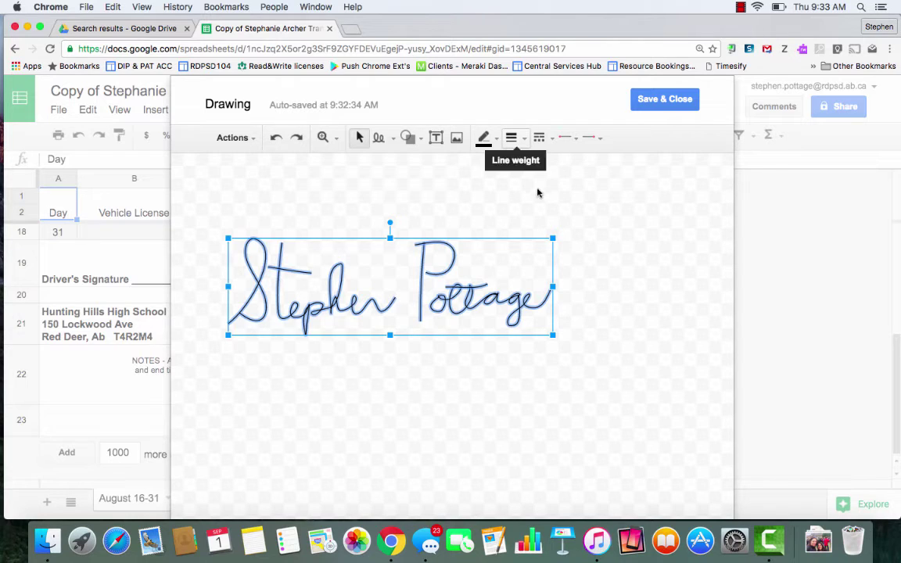
pyautogui.click(510, 138)
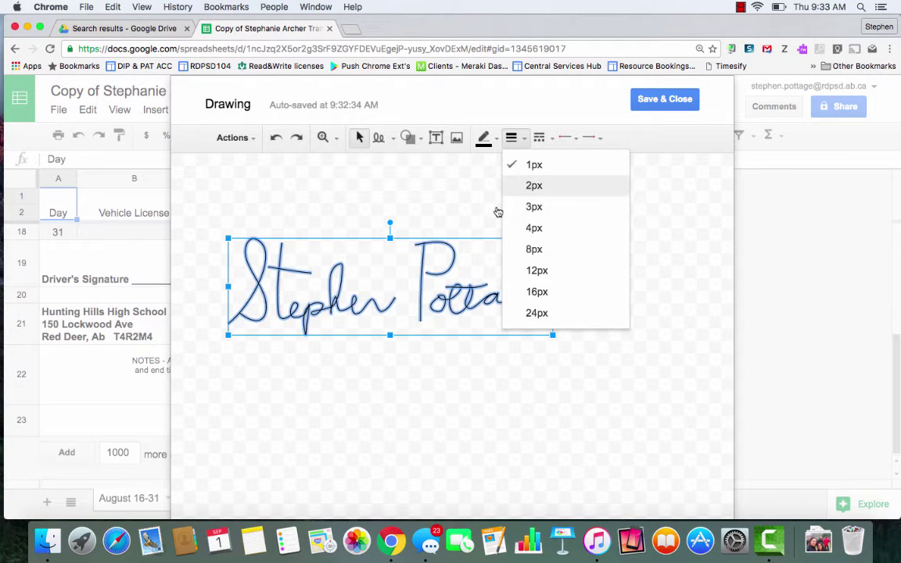
pyautogui.click(516, 206)
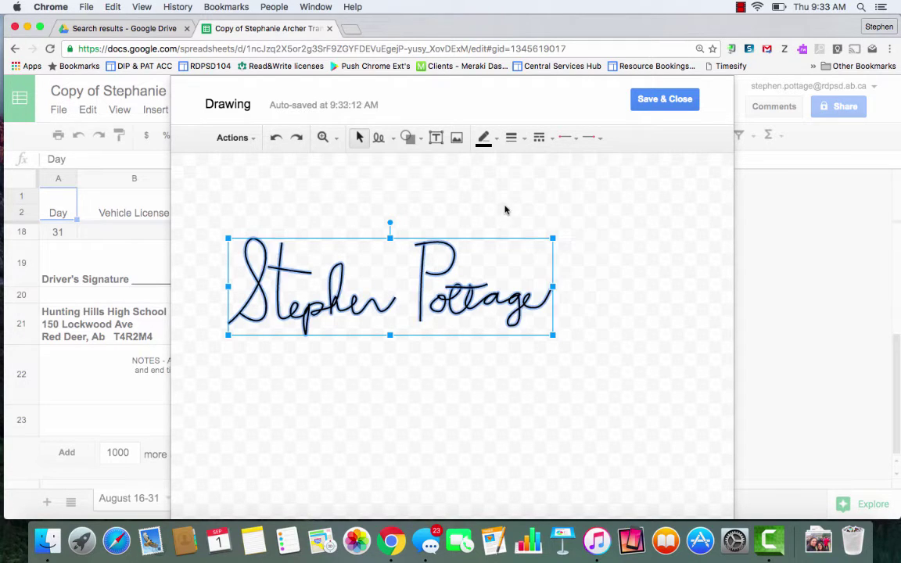
# - Copy the signature shapes to the web clipboard and save the drawing into the sheet
pyautogui.click(663, 102)
pyautogui.click(236, 139)
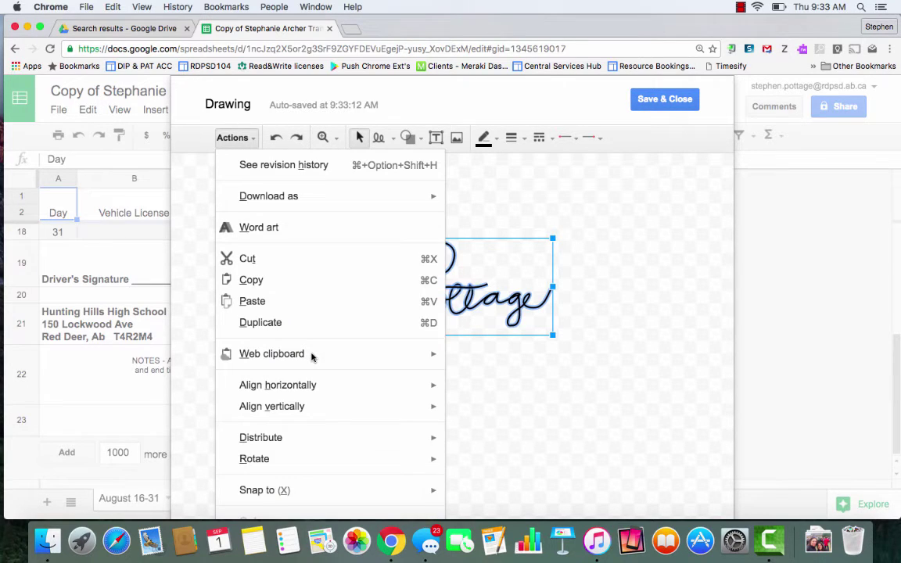
pyautogui.moveTo(271, 353)
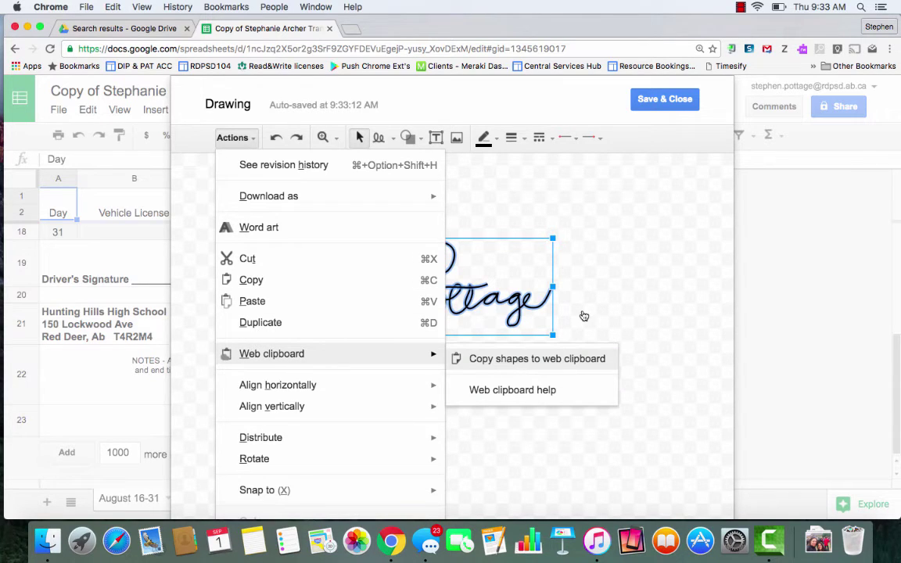
pyautogui.click(660, 105)
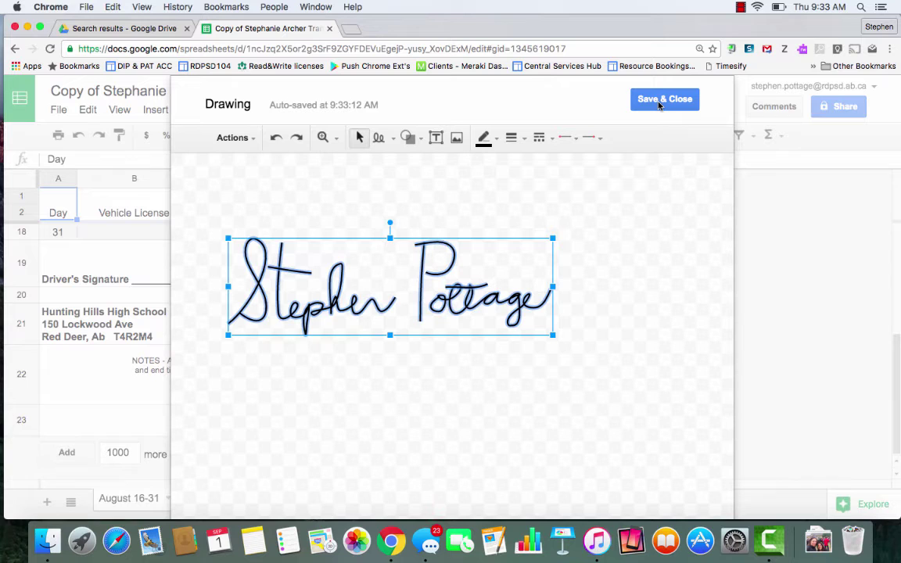
pyautogui.click(659, 105)
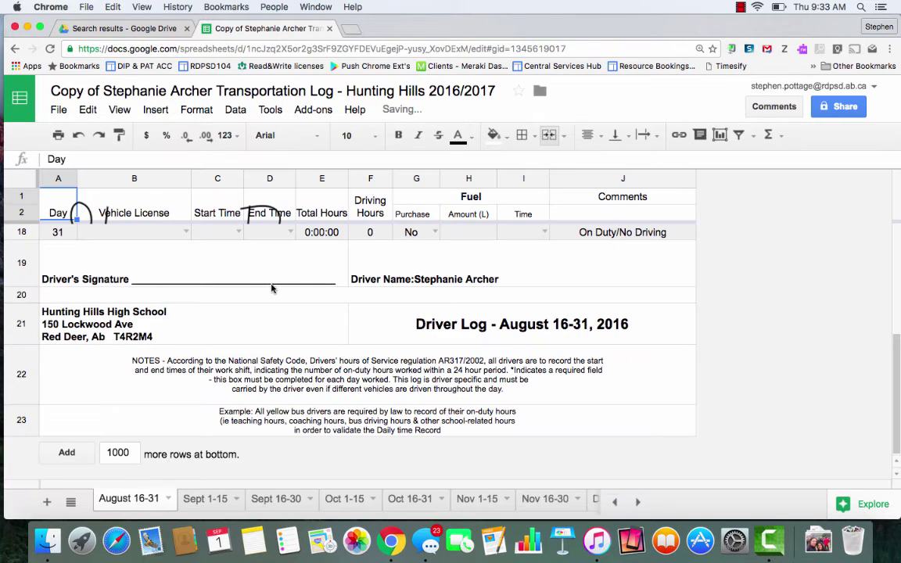
# - Move the signature drawing down toward the Driver's Signature line
pyautogui.scroll(5, 270, 282)
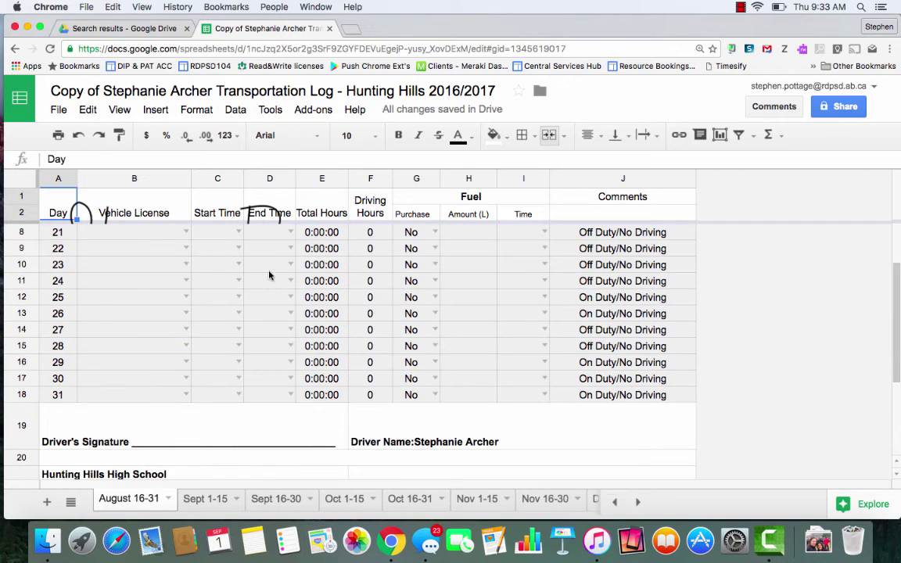
pyautogui.scroll(3, 278, 320)
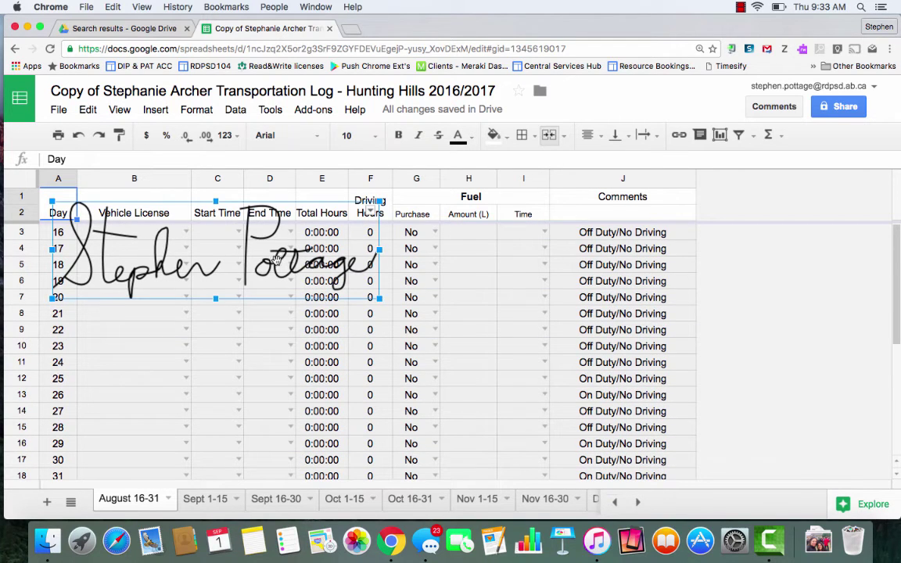
pyautogui.press('Escape')
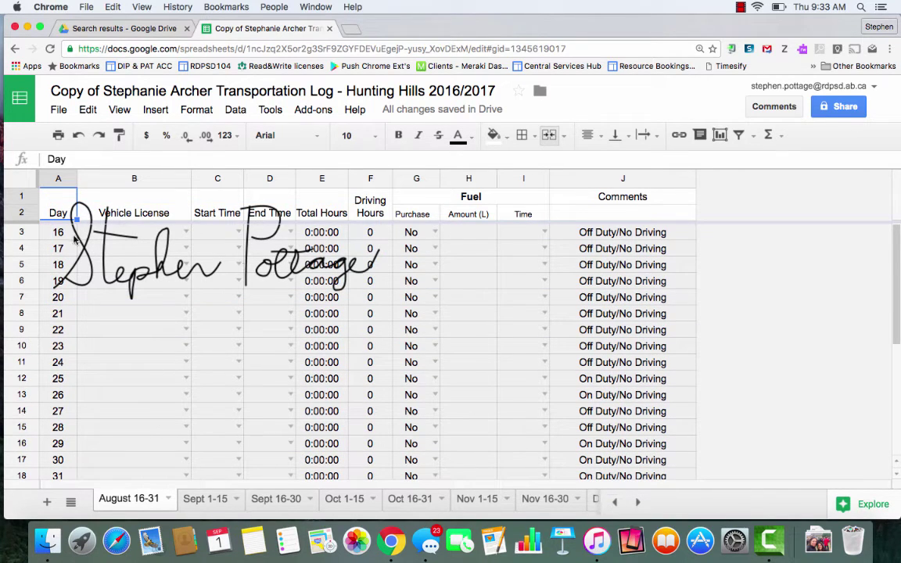
pyautogui.click(75, 239)
pyautogui.press('Escape')
pyautogui.moveTo(161, 426)
pyautogui.mouseDown()
pyautogui.moveTo(176, 429)
pyautogui.moveTo(187, 398)
pyautogui.mouseUp()
# - Shrink the signature to about half size so it rests on the row 19 line
pyautogui.scroll(-5, 469, 313)
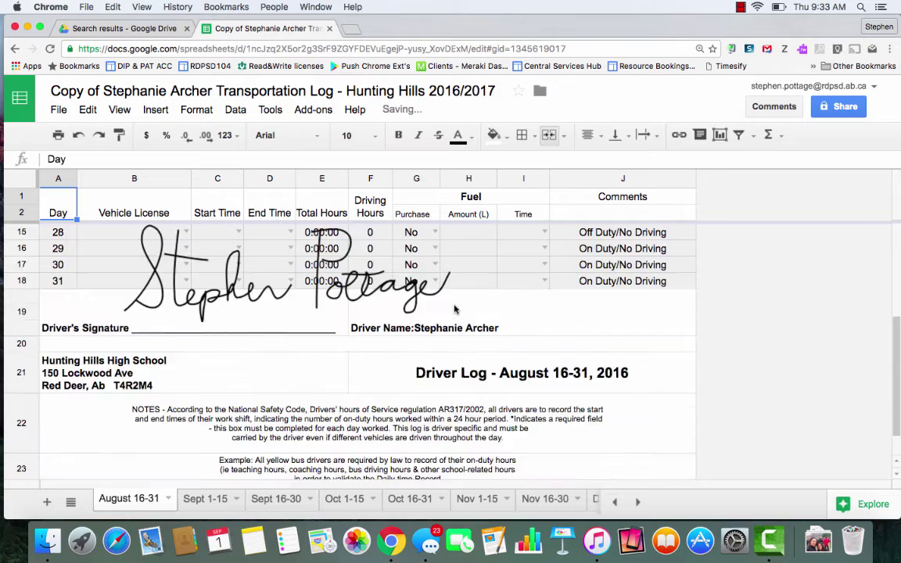
pyautogui.scroll(3, 455, 309)
pyautogui.scroll(2, 454, 309)
pyautogui.click(276, 368)
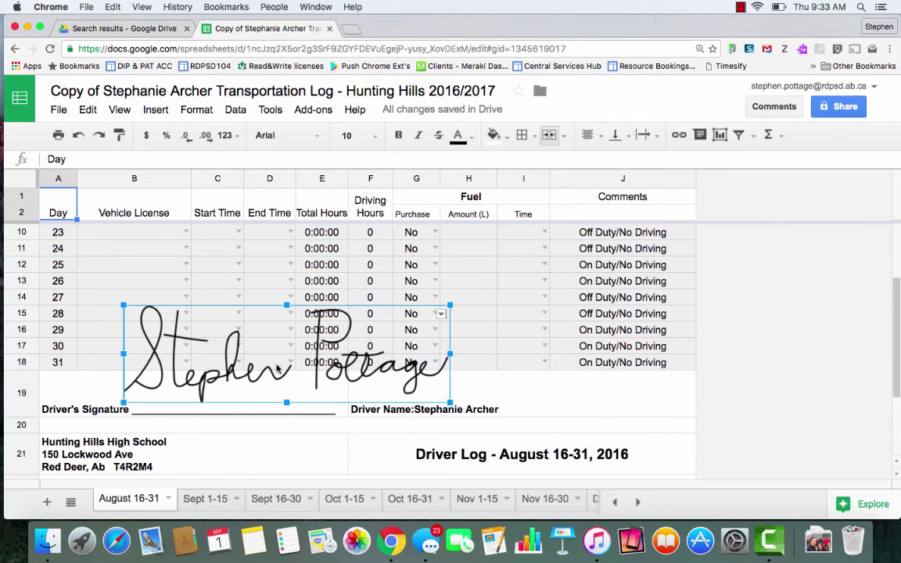
pyautogui.moveTo(325, 344); pyautogui.dragTo(289, 353)
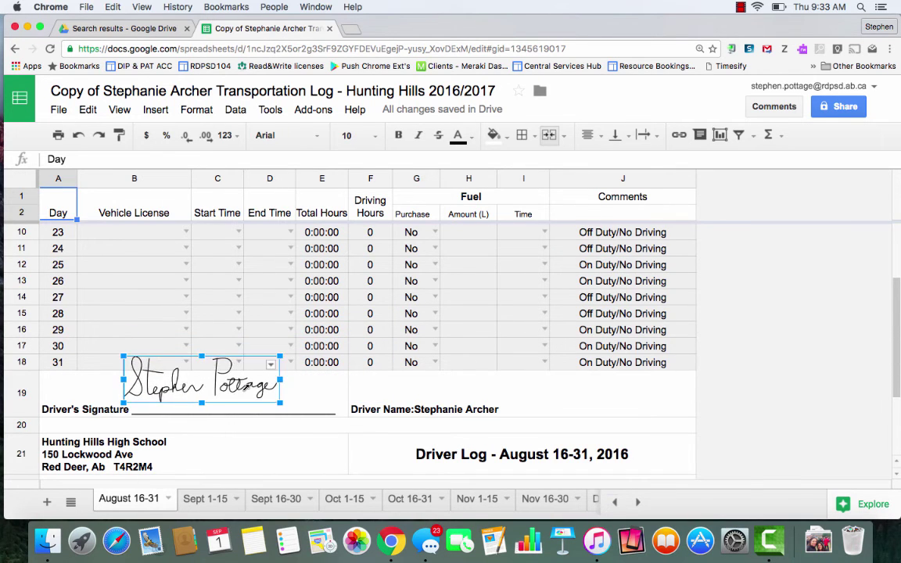
pyautogui.moveTo(256, 394); pyautogui.dragTo(258, 395)
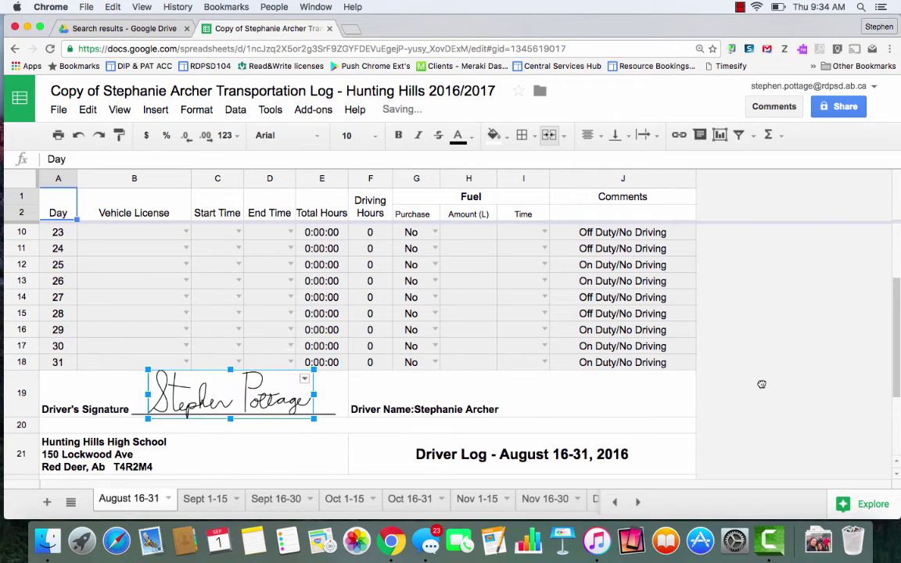
pyautogui.click(179, 447)
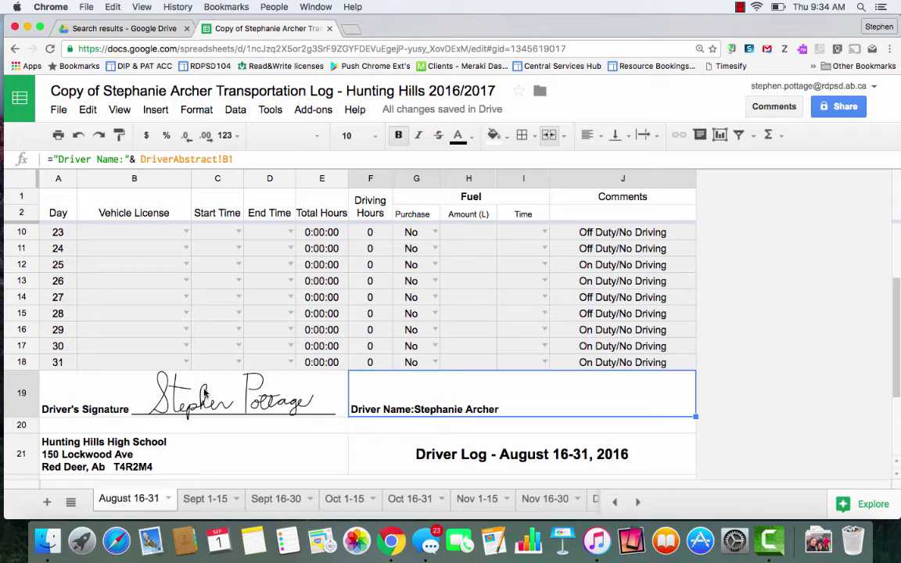
# - On the Sept 1-15 log, select a cell in the Driver's Signature row
pyautogui.click(203, 413)
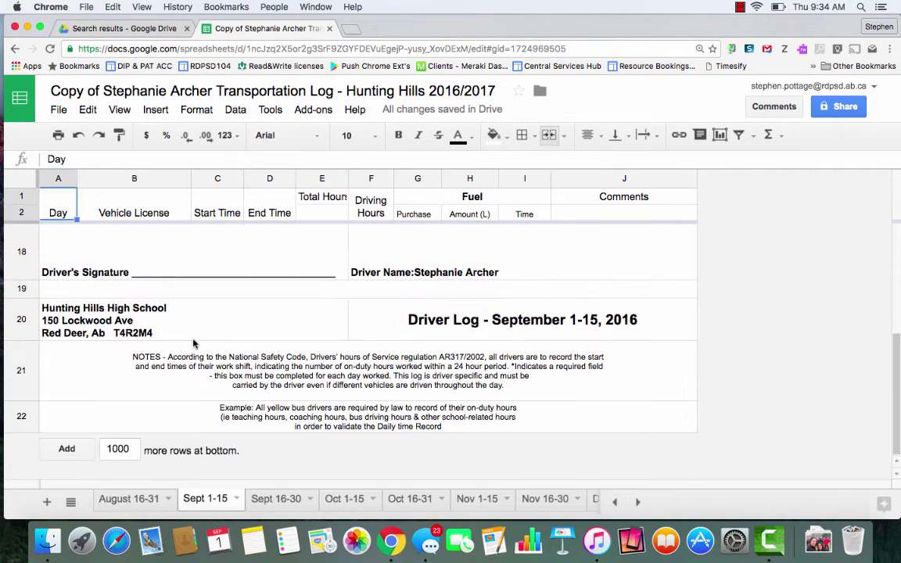
pyautogui.click(157, 270)
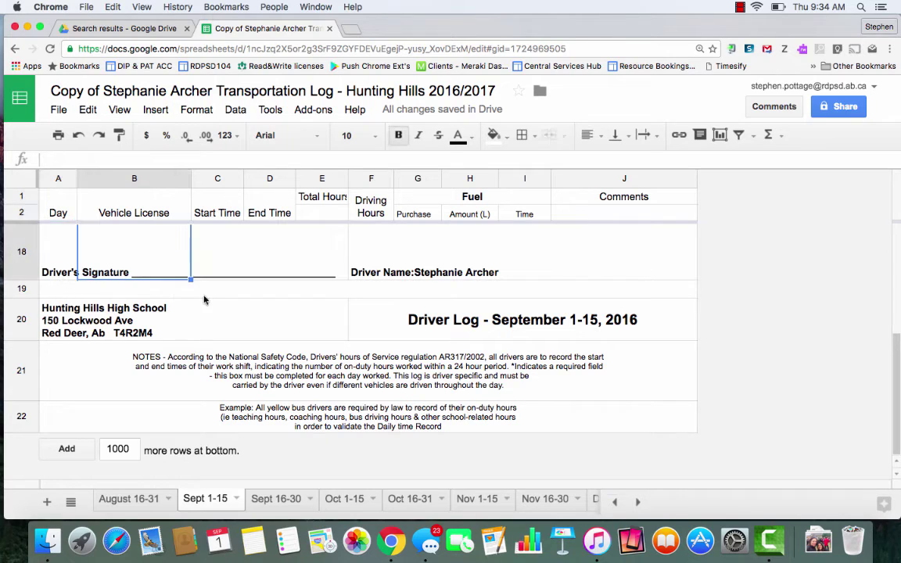
pyautogui.scroll(2, 178, 258)
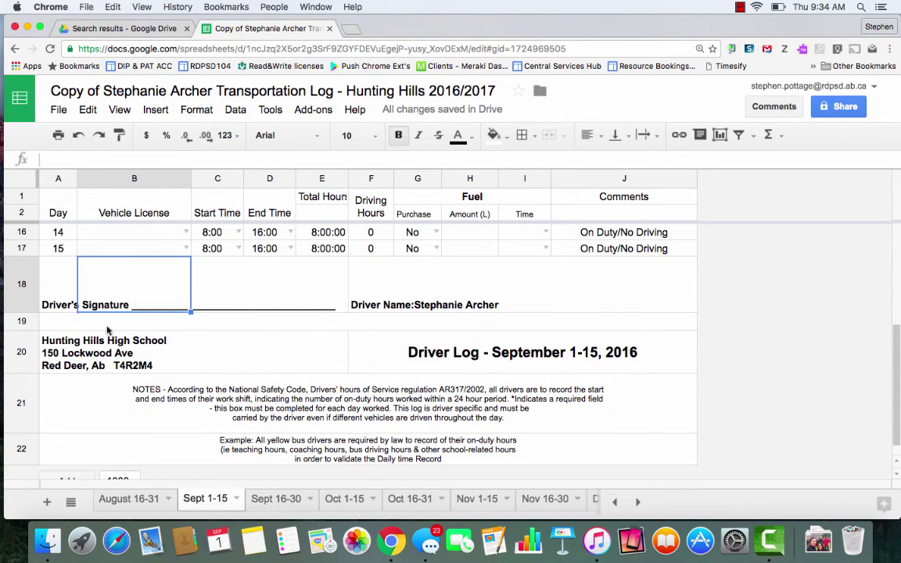
pyautogui.press('Right')
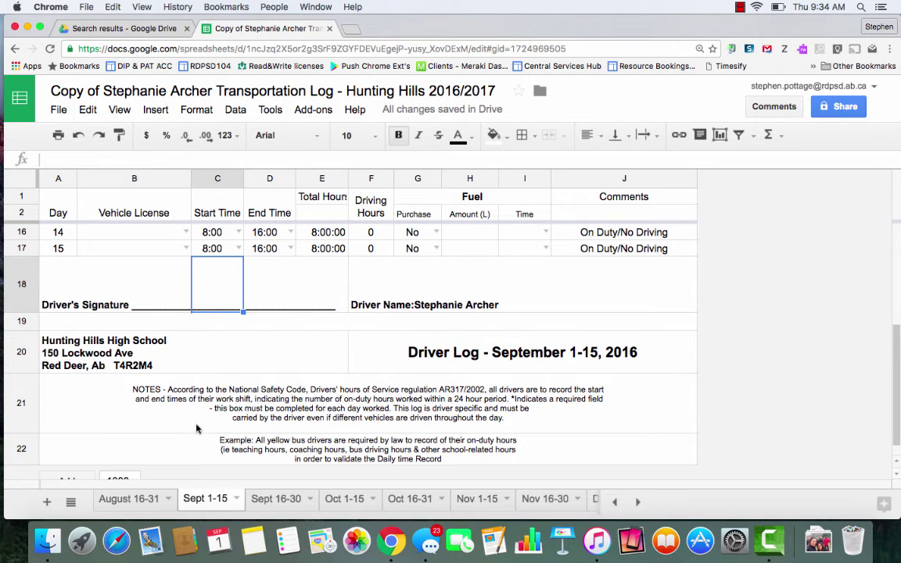
# - Insert a new drawing containing the signature pasted from the web clipboard
pyautogui.click(156, 109)
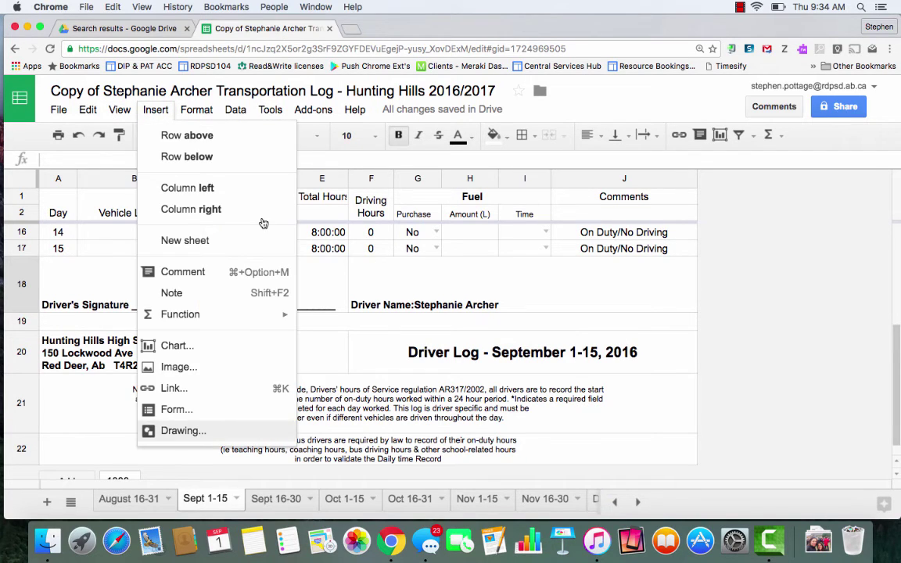
pyautogui.click(181, 430)
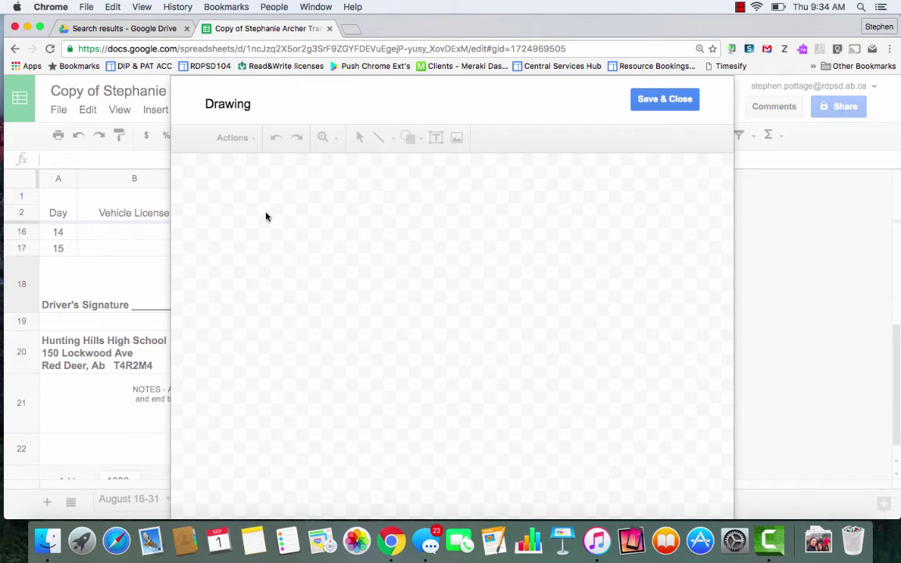
pyautogui.hotkey('ctrl', 'alt', 'a')
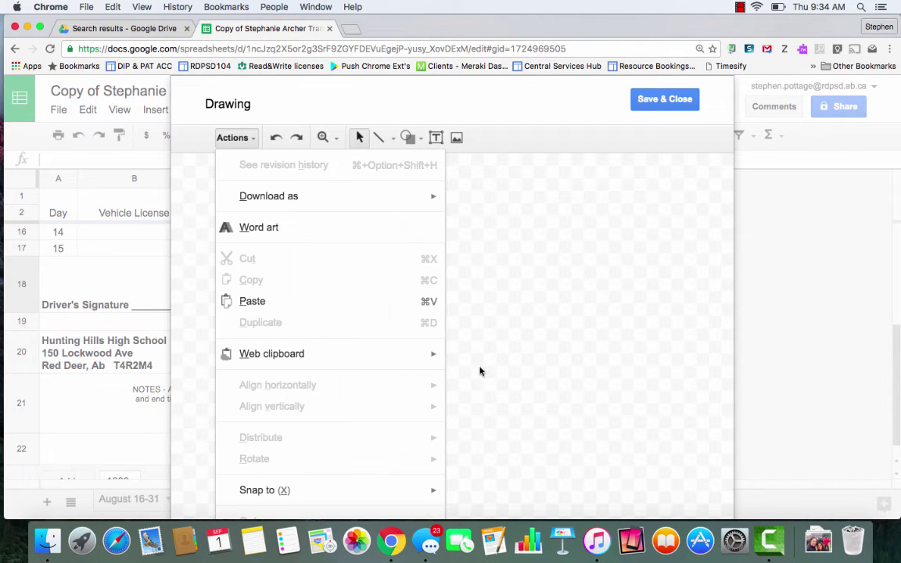
pyautogui.press('Down')
pyautogui.press('Down')
pyautogui.press('Down')
pyautogui.press('Down')
pyautogui.press('Right')
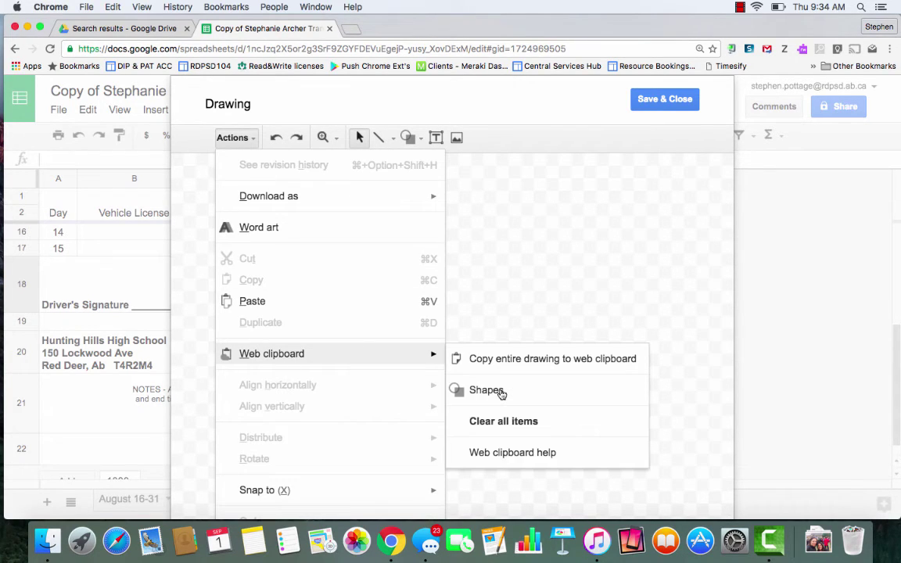
pyautogui.moveTo(486, 389)
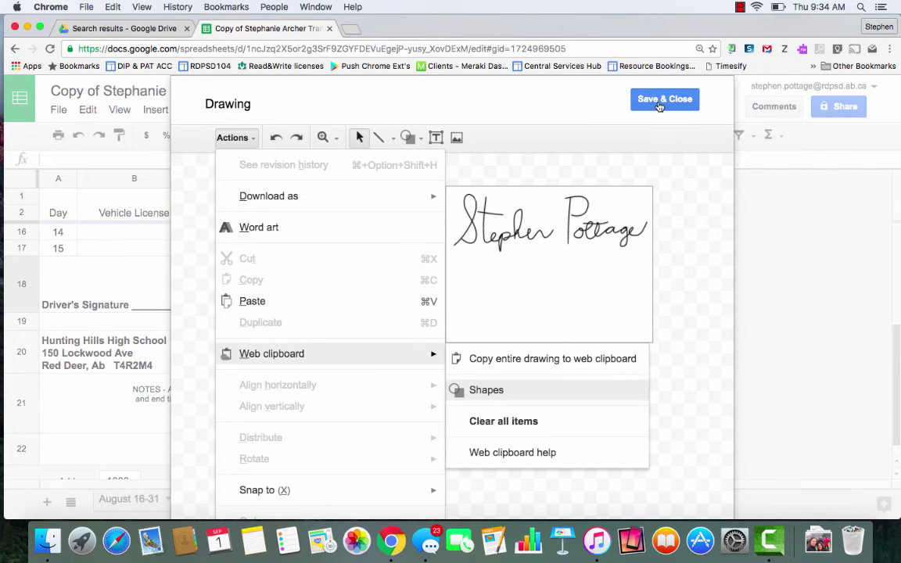
pyautogui.press('Return')
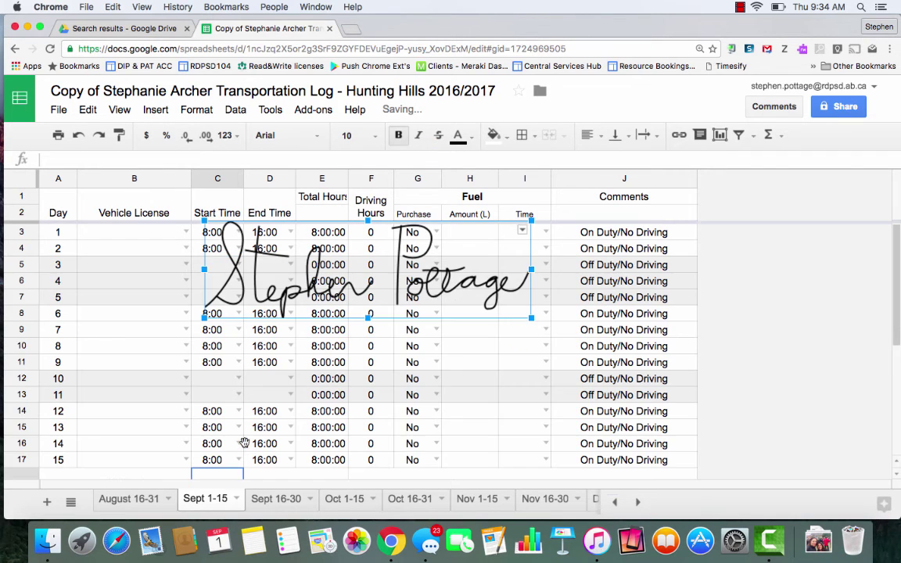
# - Move and shrink the signature to fit the row 18 signature line
pyautogui.moveTo(243, 443); pyautogui.dragTo(243, 443)
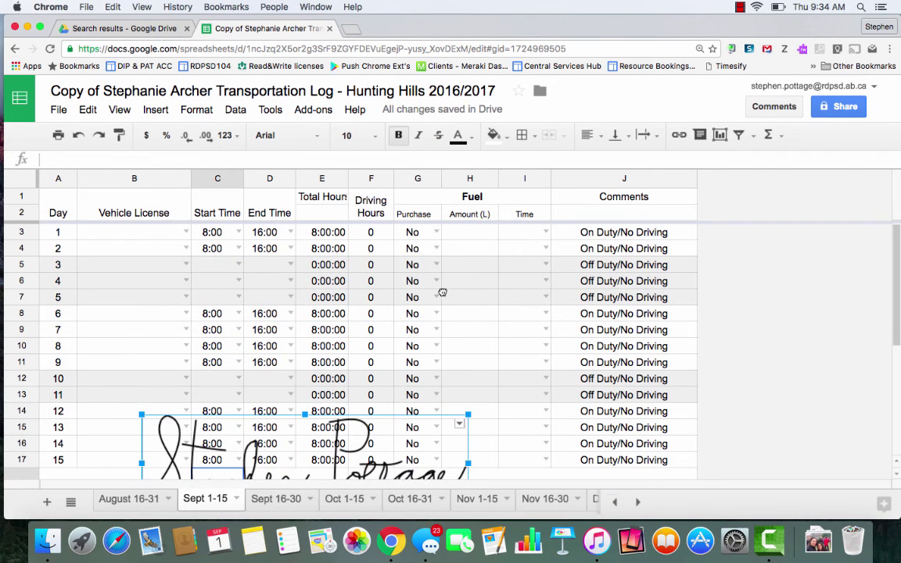
pyautogui.scroll(-5, 467, 283)
pyautogui.scroll(2, 307, 358)
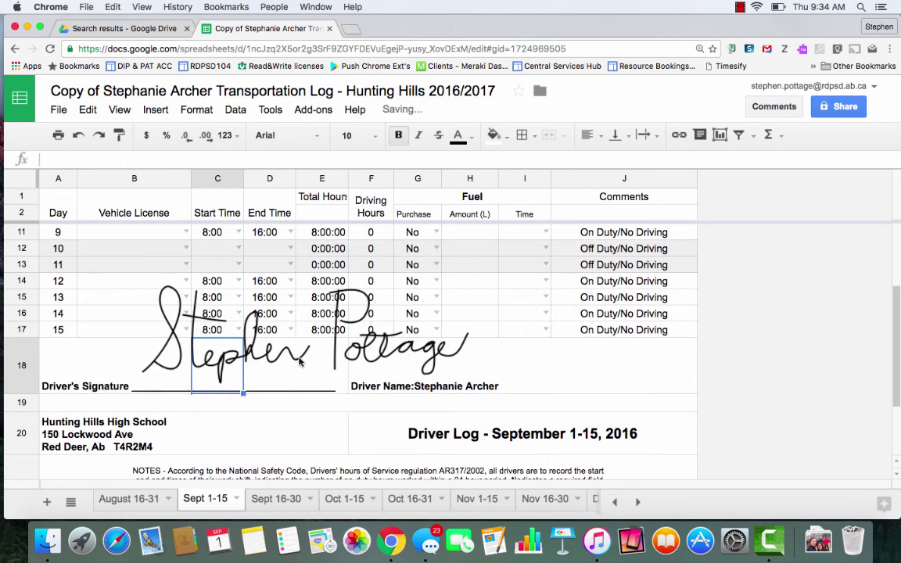
pyautogui.click(300, 361)
pyautogui.moveTo(298, 377); pyautogui.dragTo(310, 388)
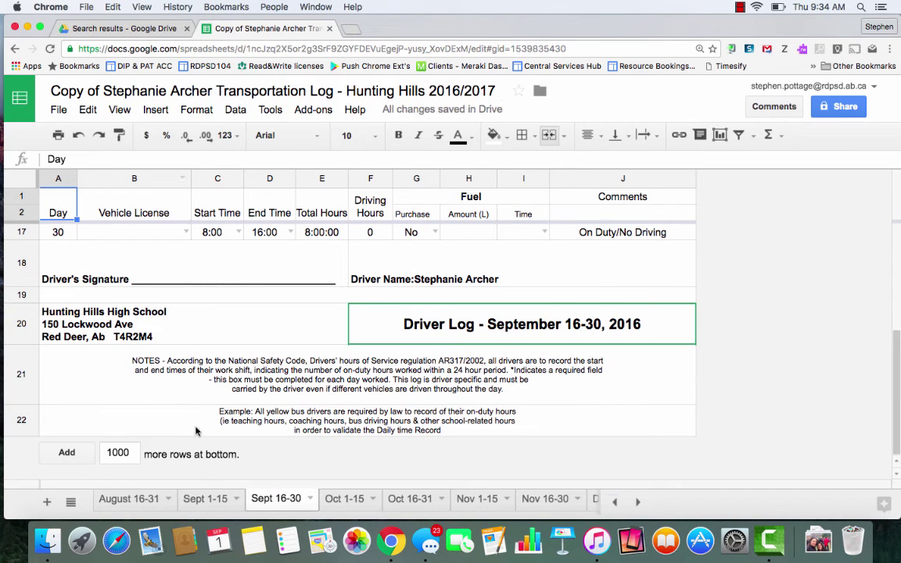
# - Insert a drawing with the web-clipboard signature into the Sept 16-30 log
pyautogui.click(173, 256)
pyautogui.click(154, 109)
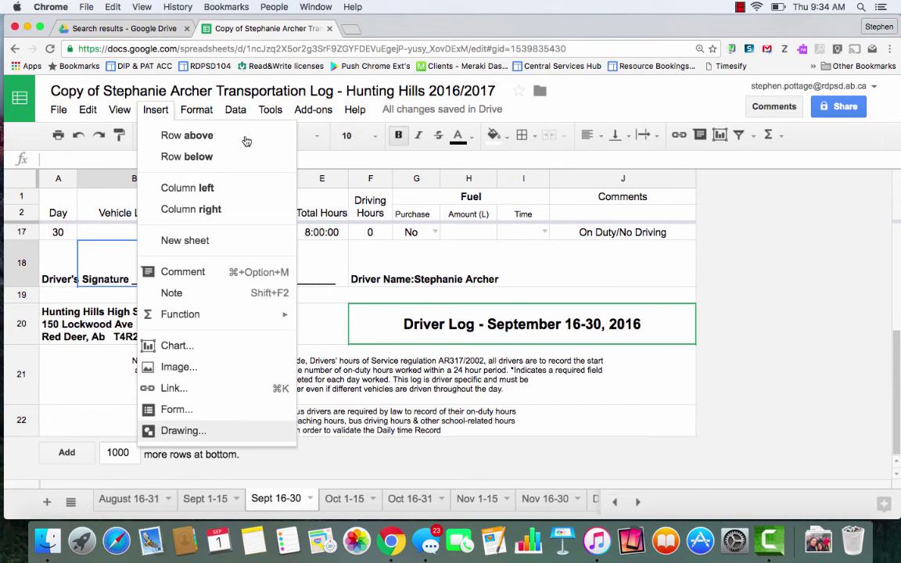
pyautogui.click(180, 429)
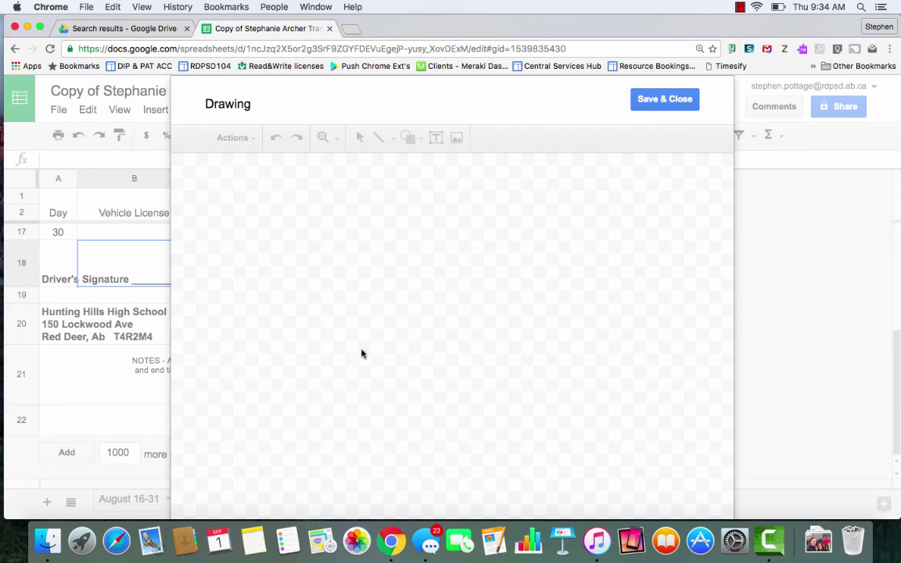
pyautogui.click(271, 353)
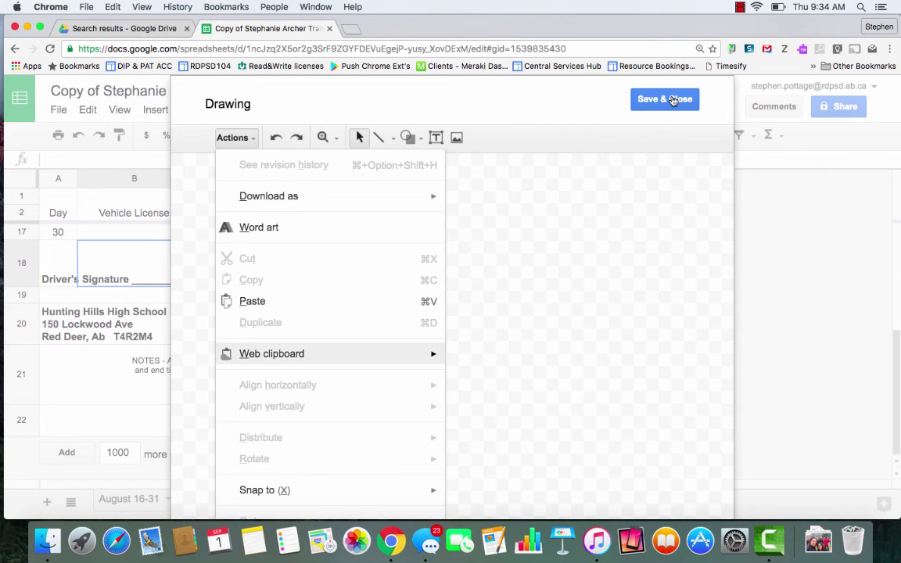
pyautogui.click(340, 304)
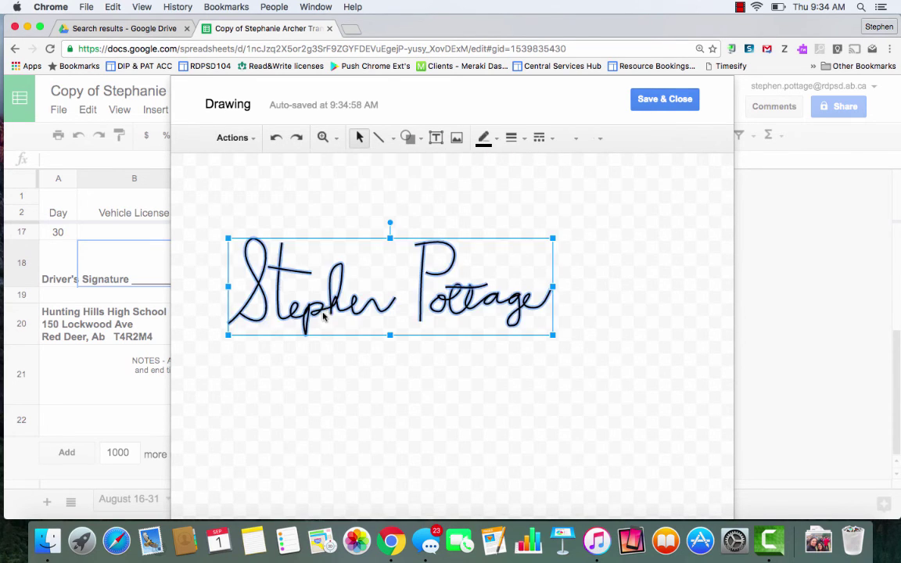
pyautogui.press('Delete')
pyautogui.press('Escape')
# - Shrink the signature and shift it right onto row 18's signature line
pyautogui.scroll(5, 322, 428)
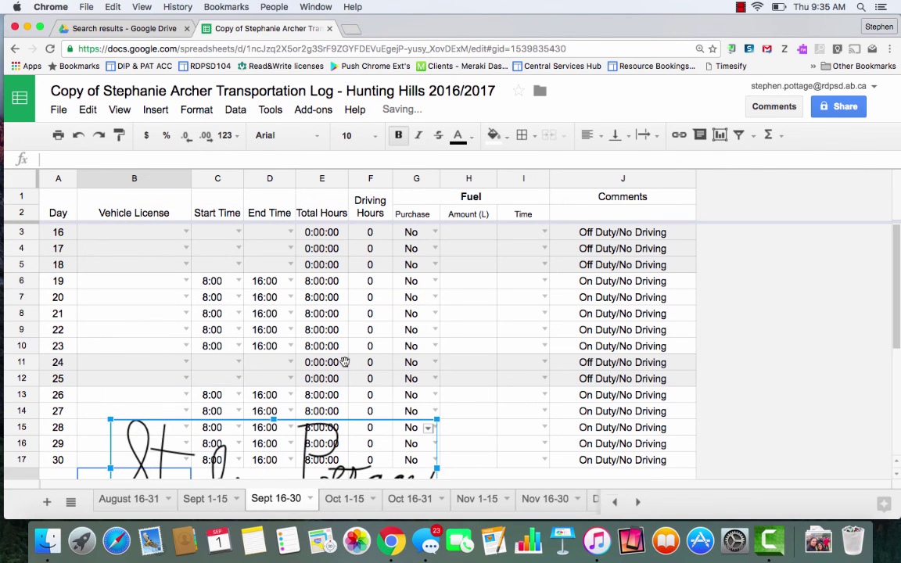
pyautogui.scroll(-3, 273, 386)
pyautogui.click(268, 389)
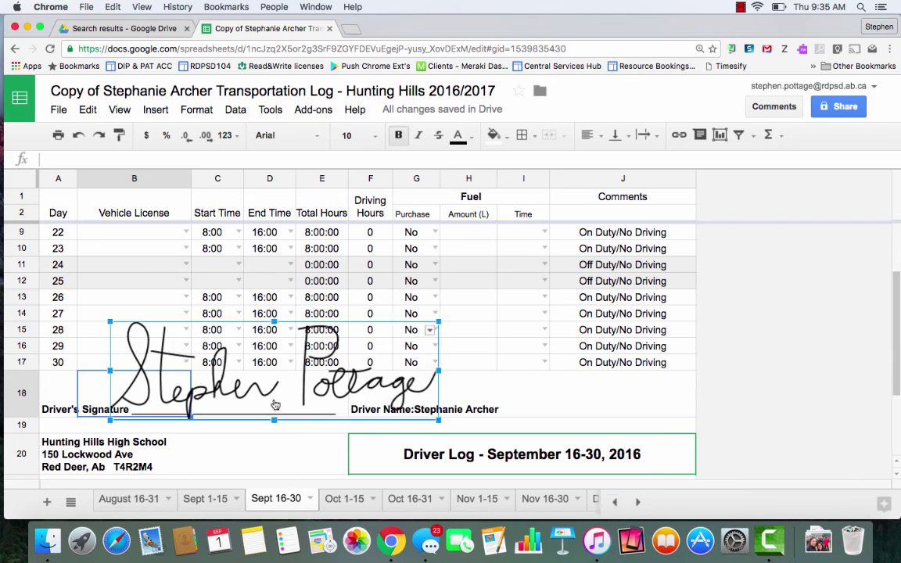
pyautogui.moveTo(438, 321); pyautogui.dragTo(270, 372)
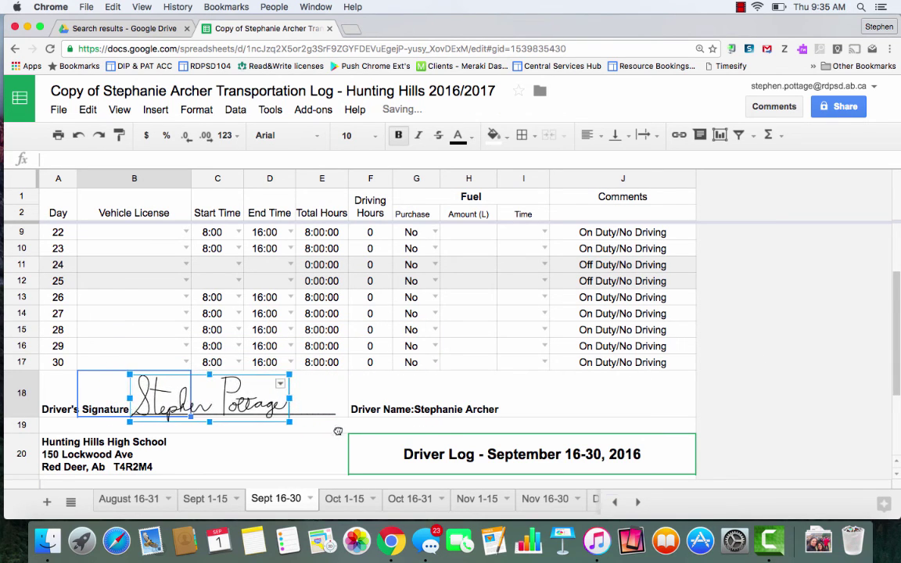
pyautogui.moveTo(157, 395); pyautogui.dragTo(200, 395)
pyautogui.click(274, 499)
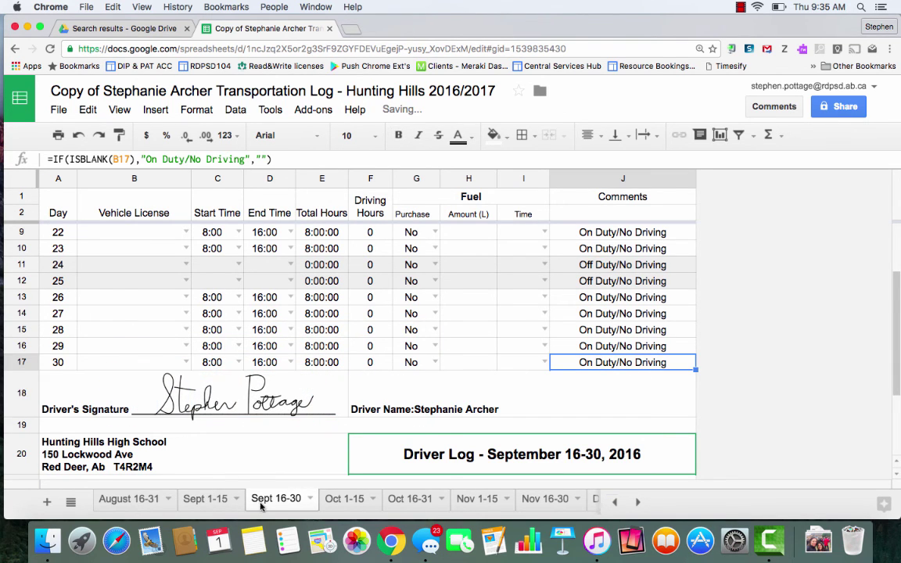
# - Flip back through the Sept 1-15 and August 16-31 tabs to check, then return to Sept 16-30
pyautogui.hotkey('alt', 'Up')
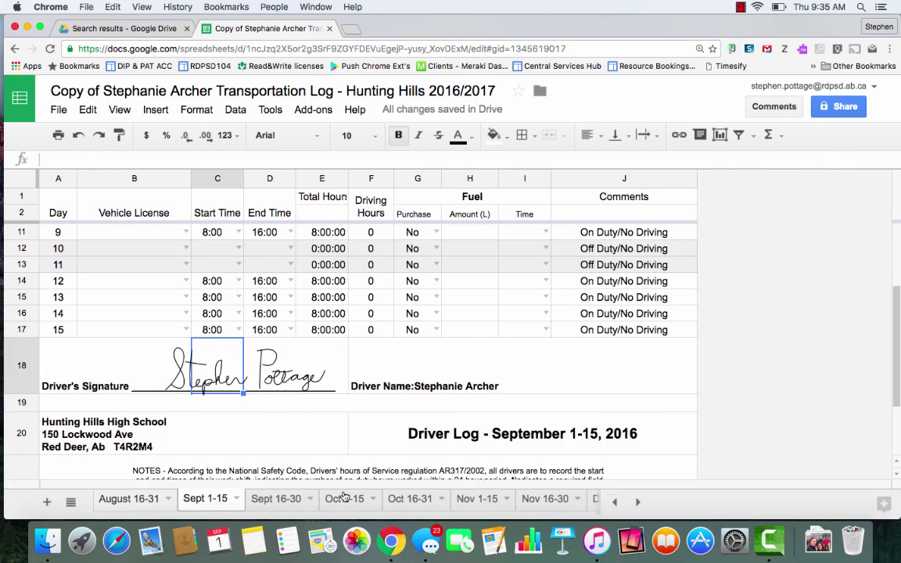
pyautogui.hotkey('alt', 'Up')
pyautogui.hotkey('alt', 'Down')
pyautogui.hotkey('alt', 'Down')
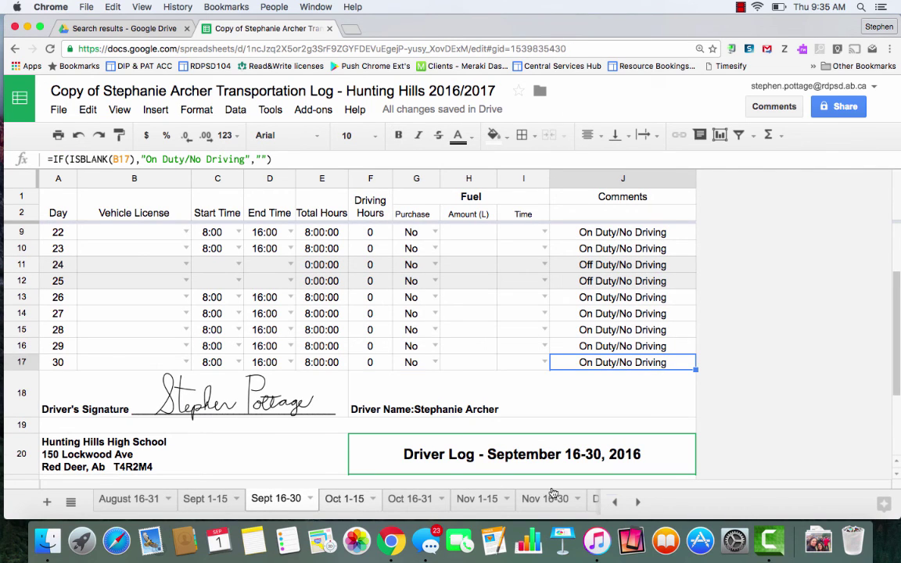